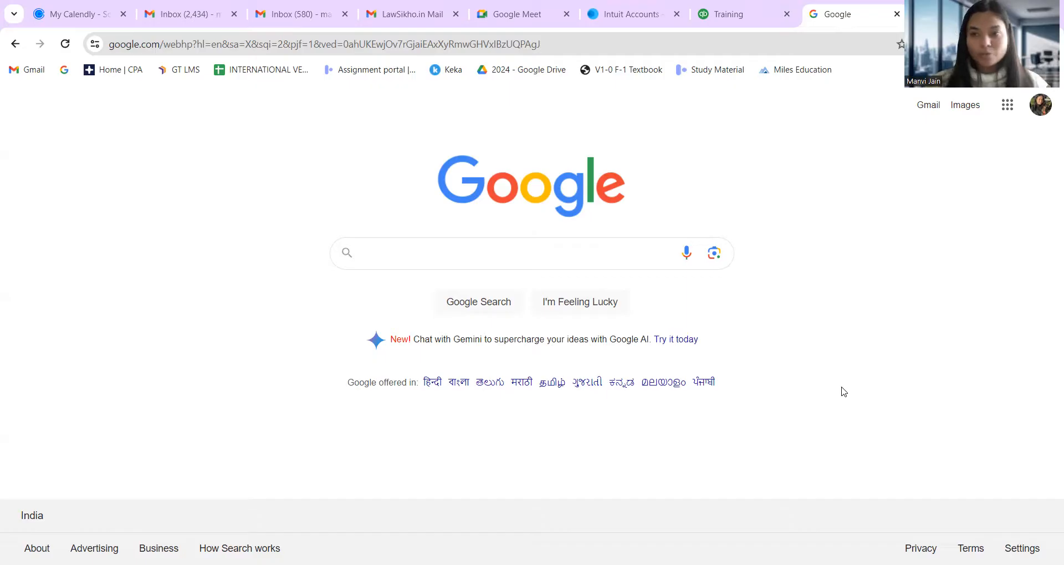
Step: Search Google for "intuit sign in" and open the "Intuit Accounts - Sign In" result
left_click(429, 257)
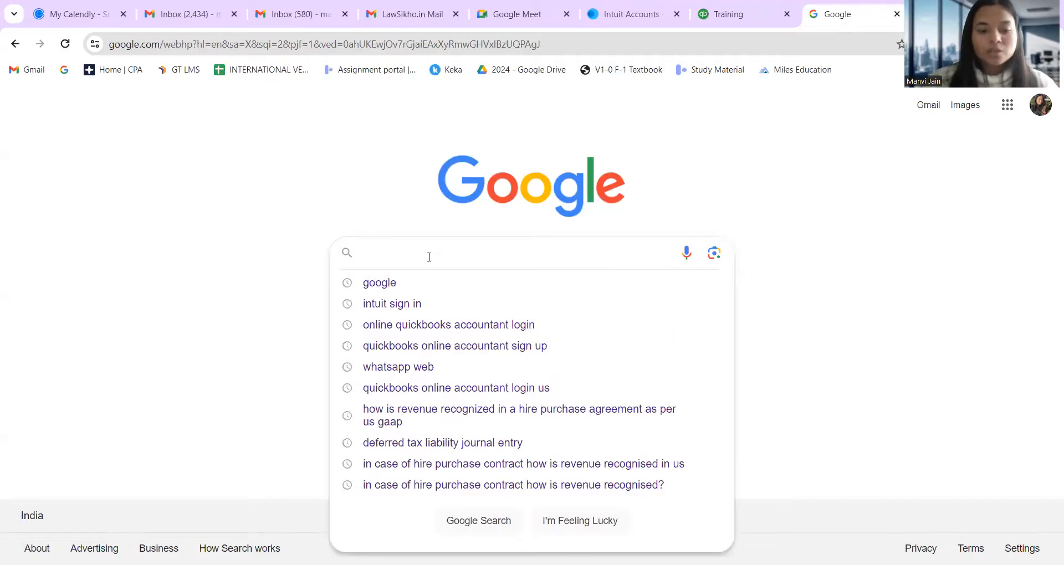
type("intui")
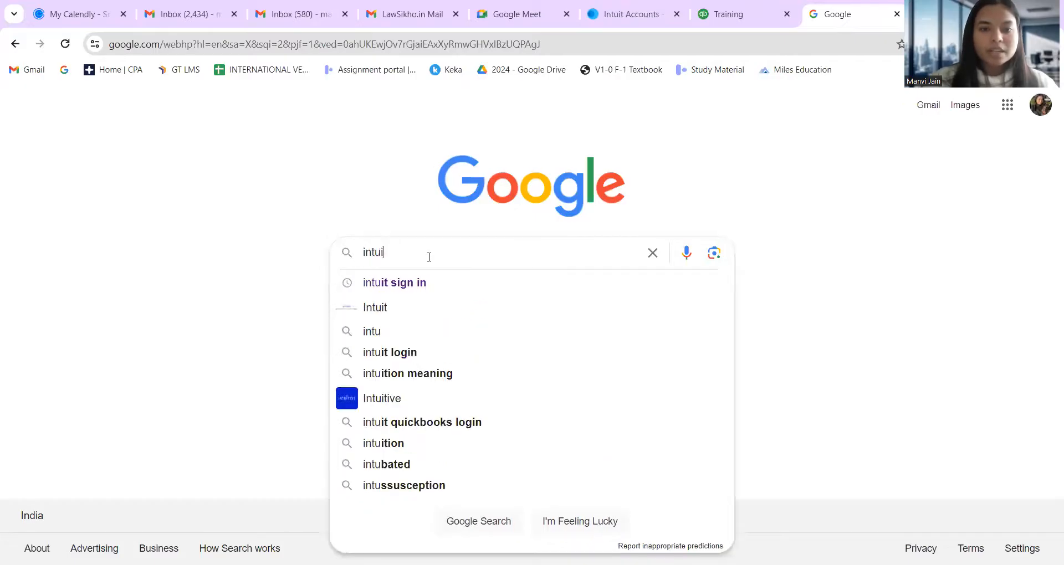
type("t sign in")
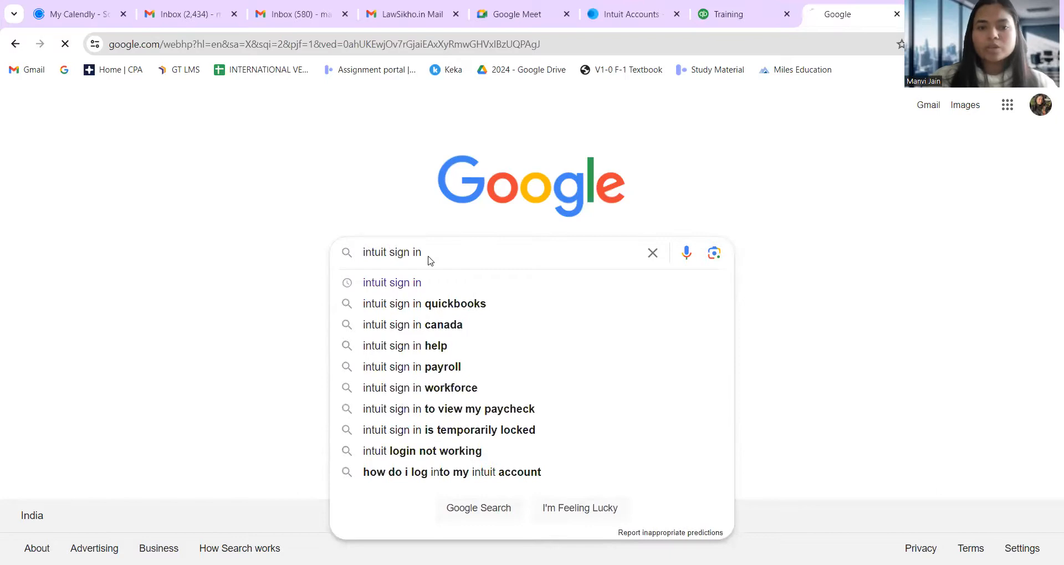
key("Return")
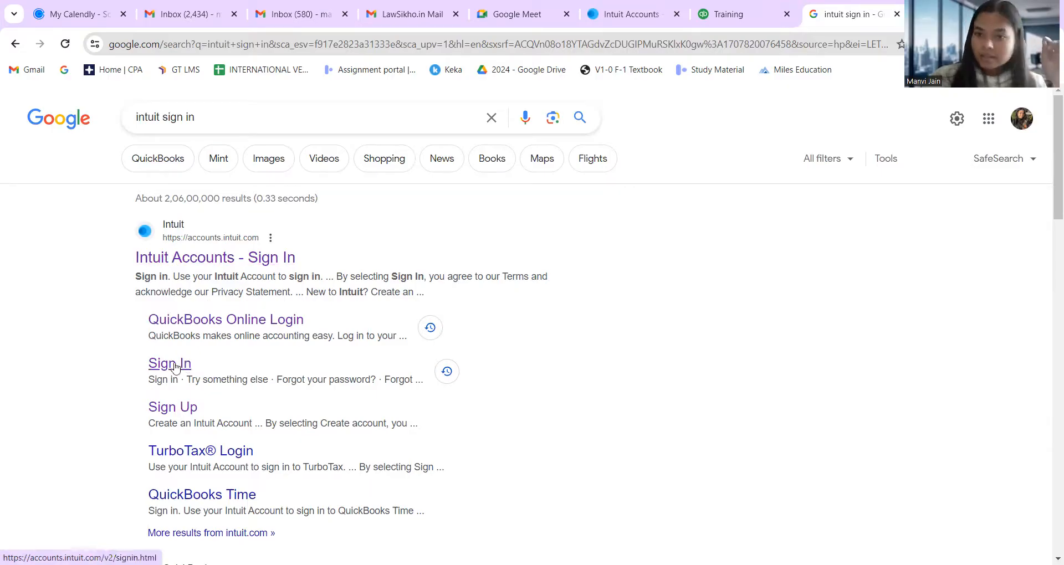
left_click(224, 253)
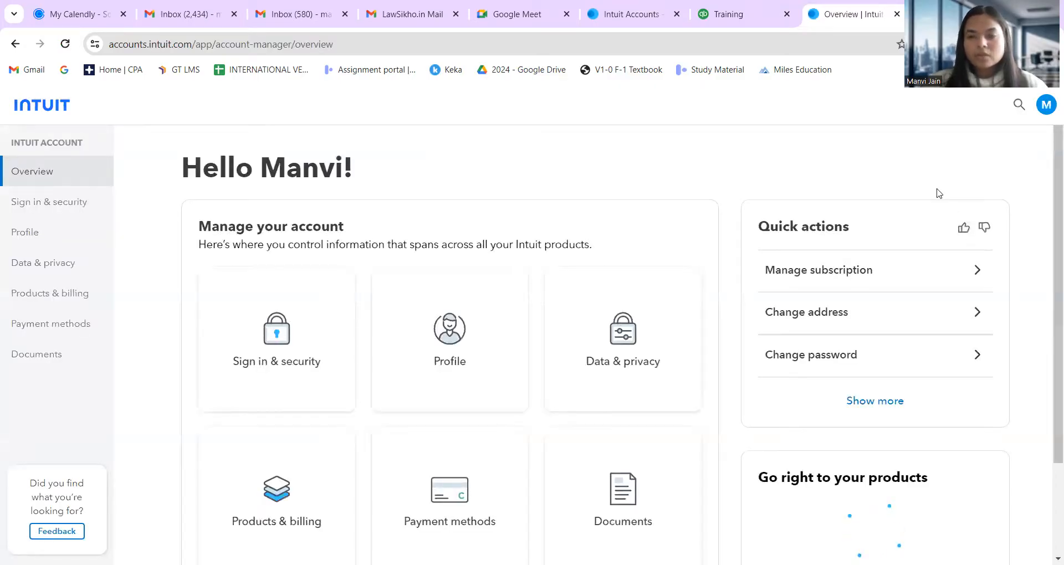
Step: Sign out of the current Intuit account
left_click(1047, 111)
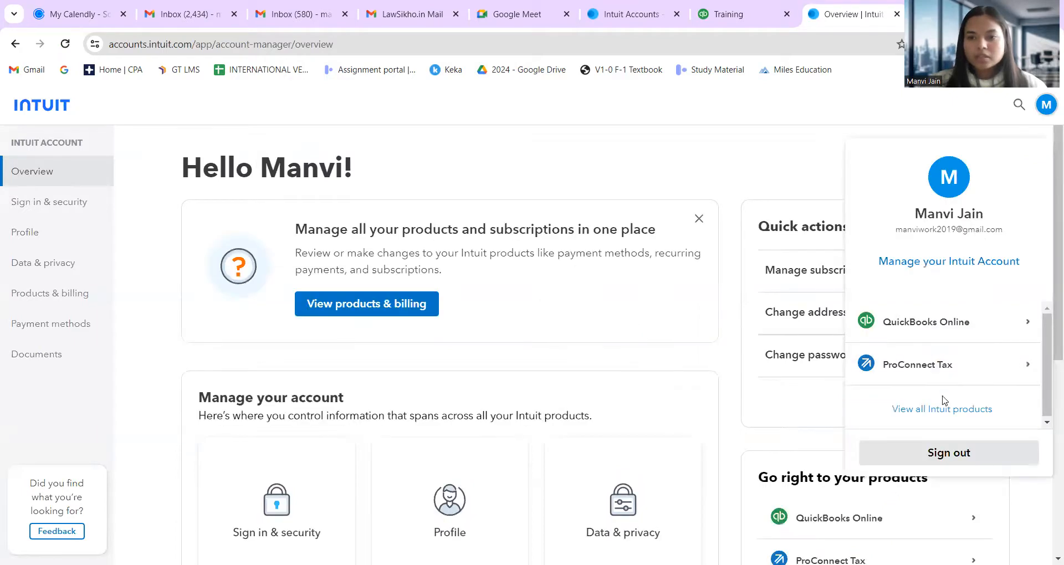
left_click(945, 458)
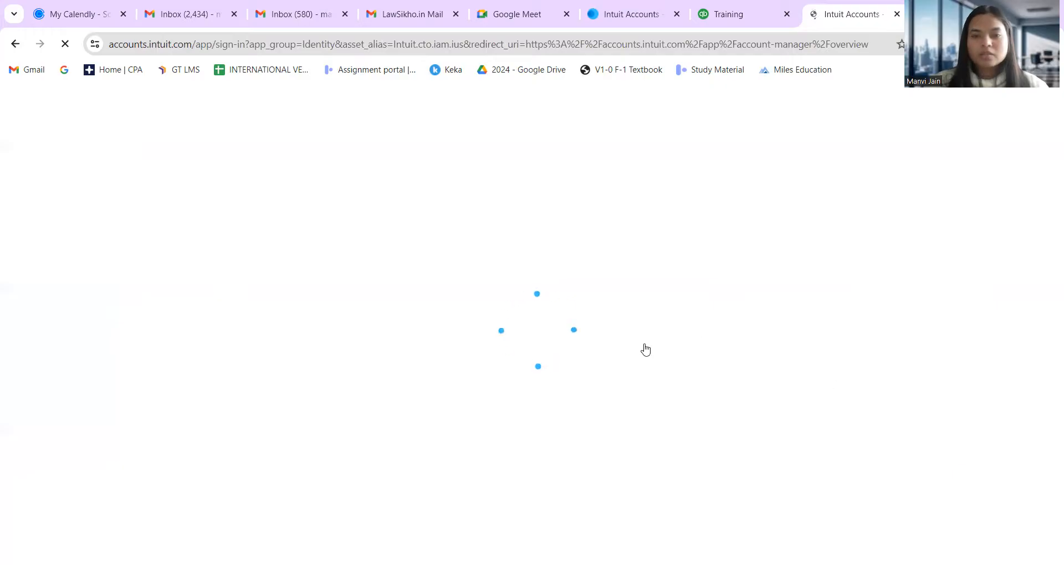
scroll(304, 321, "left", 5)
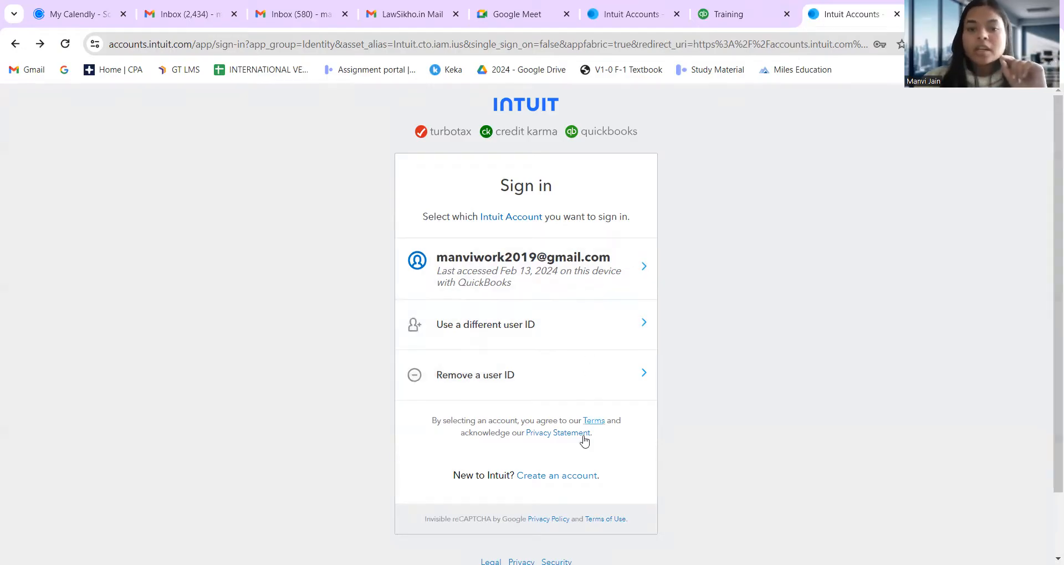
Step: Open the form for creating a new Intuit account from the sign-in page
scroll(566, 463, "up", 5, "ctrl")
scroll(566, 464, "down", 4)
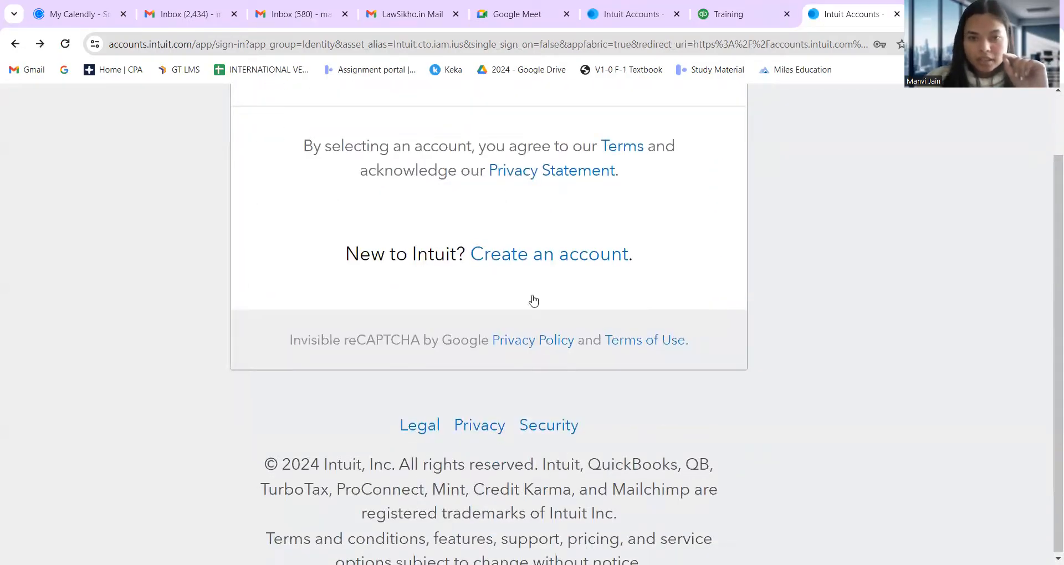
left_click(564, 253)
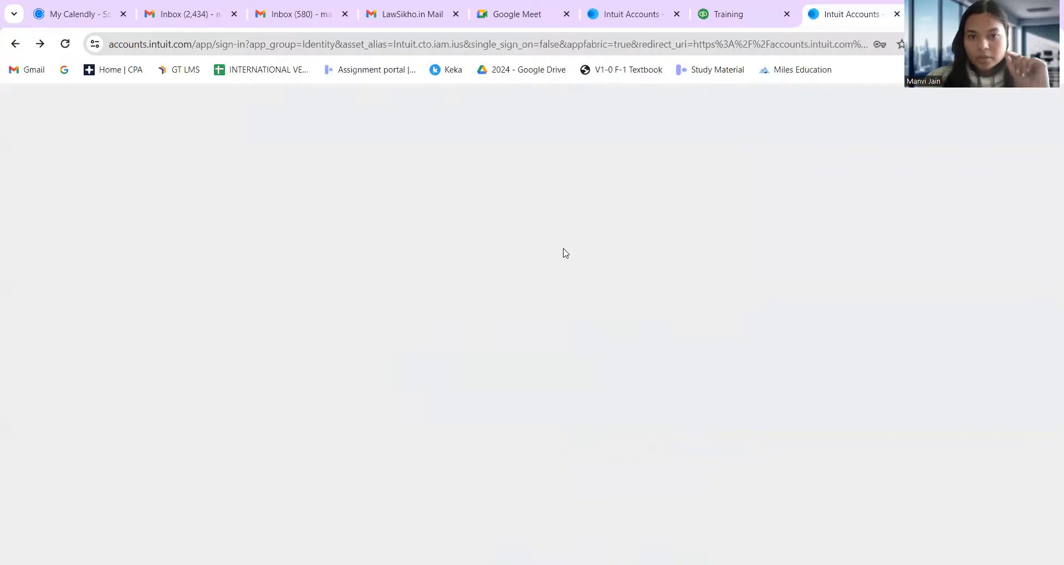
scroll(565, 251, "down", 5, "ctrl")
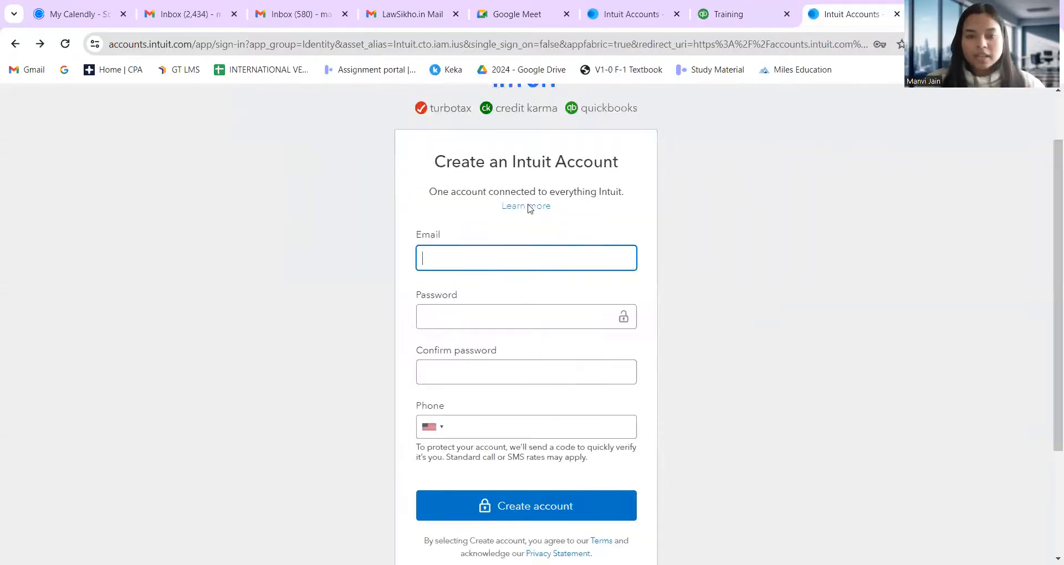
scroll(542, 288, "up", 2)
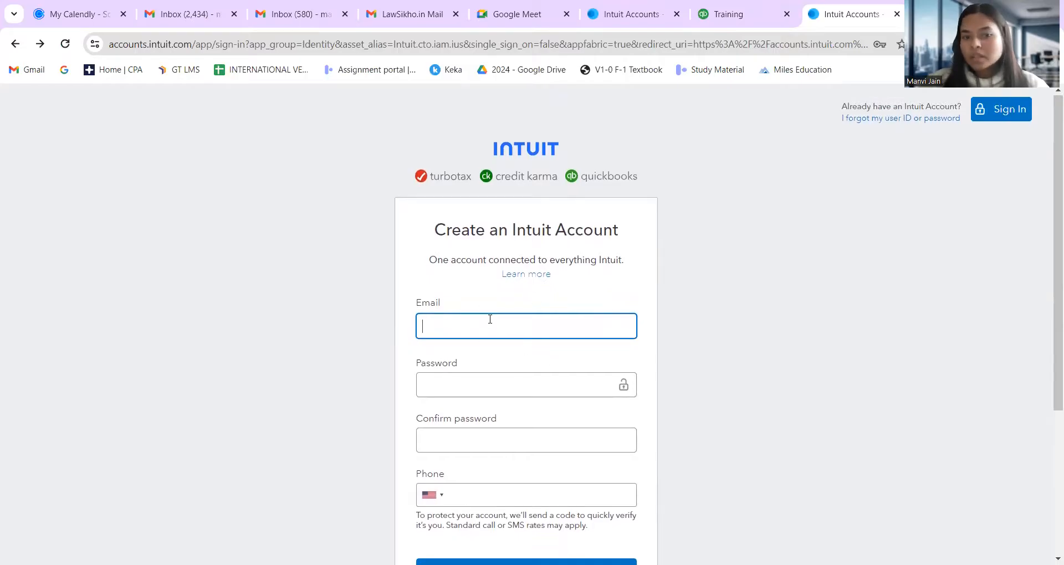
Step: Fill the sign-up form's Phone field with India's +91 country code followed by placeholder characters
left_click(492, 494)
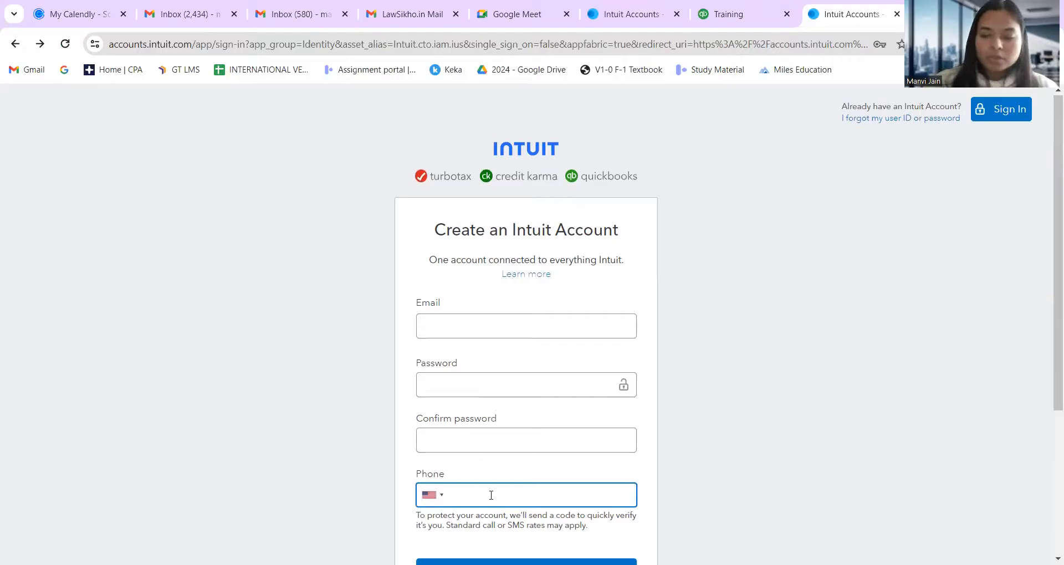
type("+91dbh")
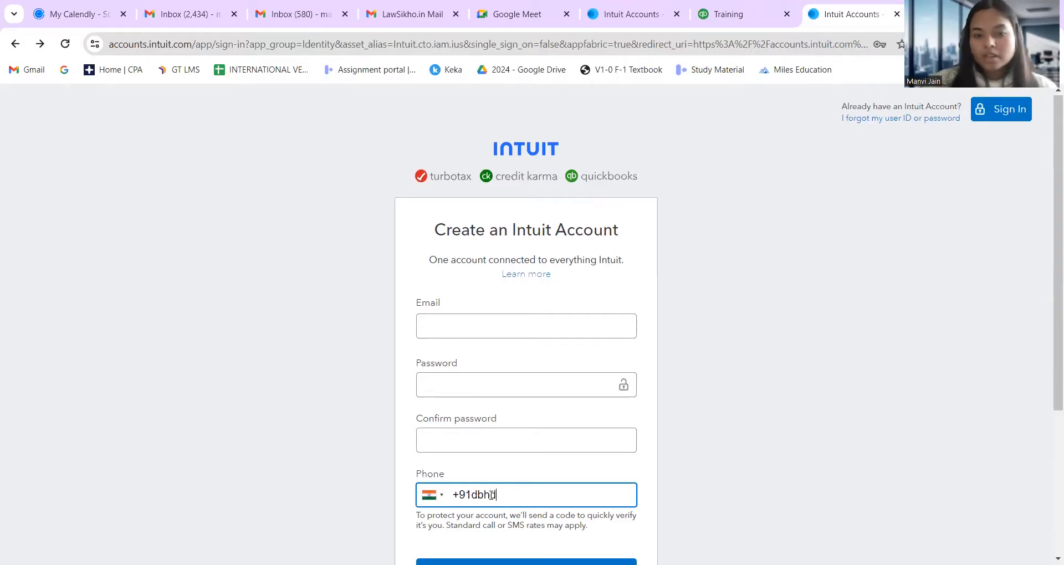
type("d")
scroll(492, 495, "down", 3)
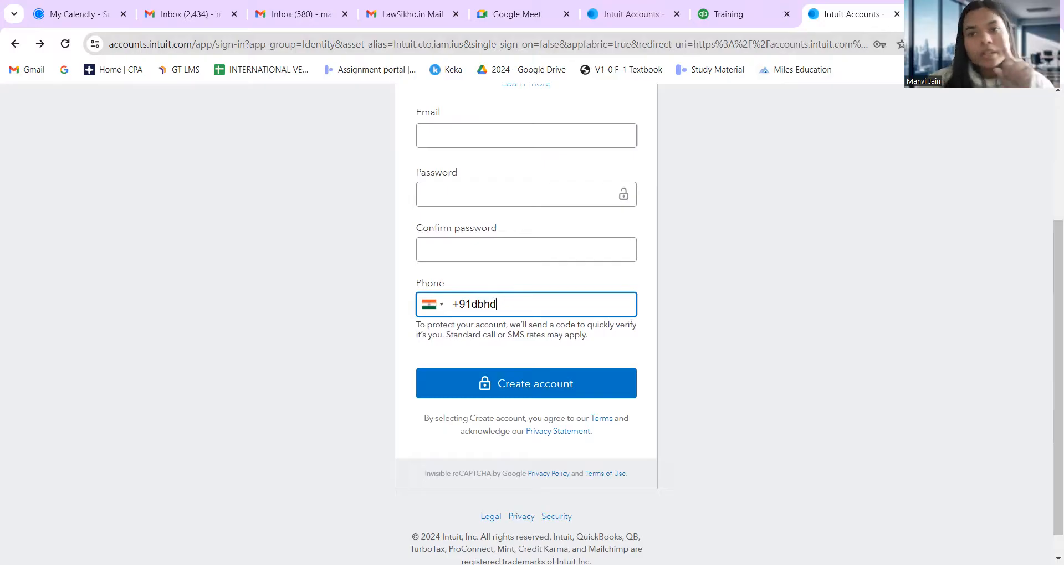
Step: Search the web in a new browser tab for "online quickbooks accountant login"
key("ctrl+t")
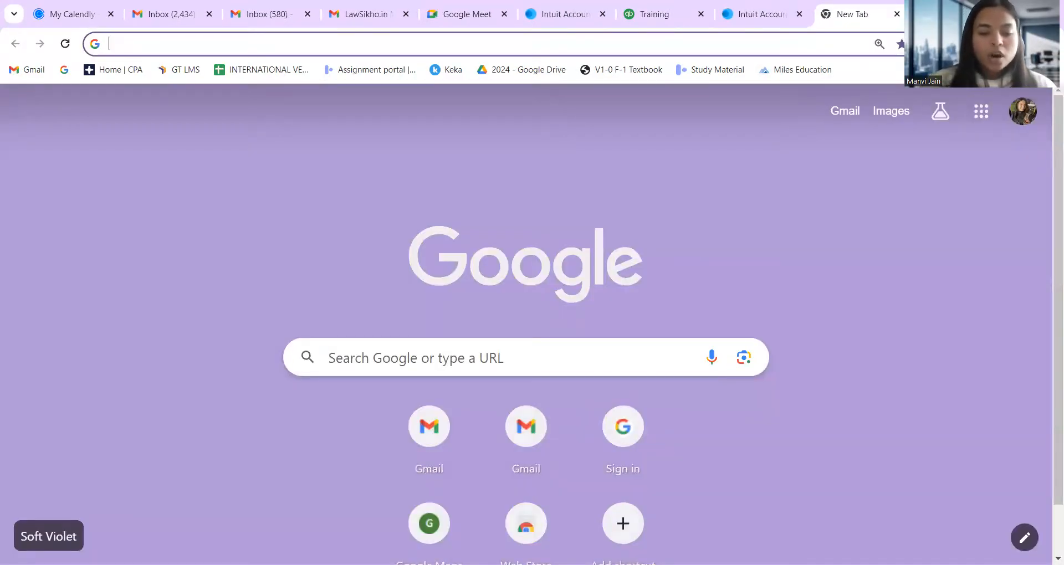
type("online quickbooks a")
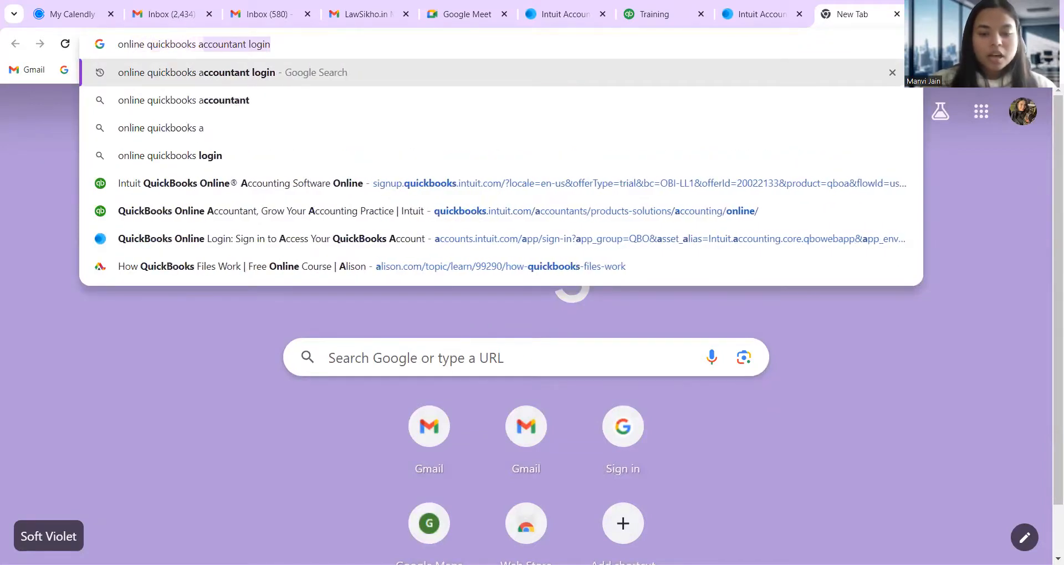
type("ccou")
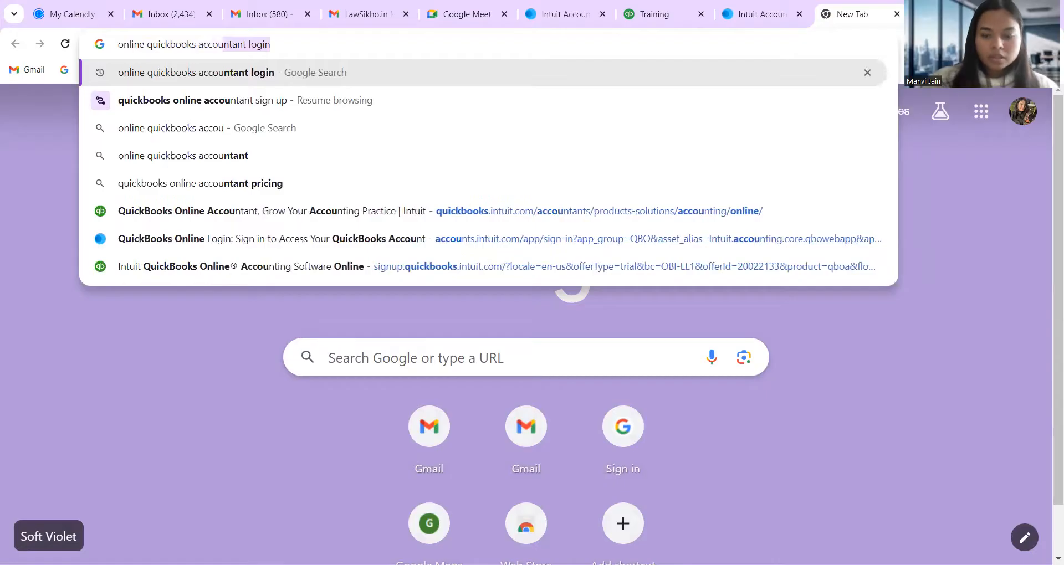
type("ntant")
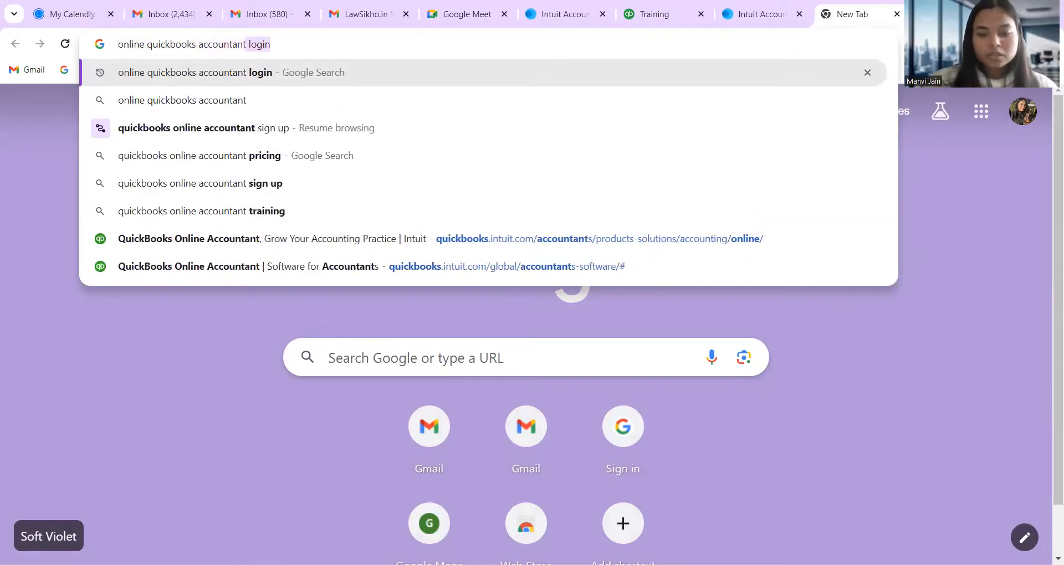
key("Return")
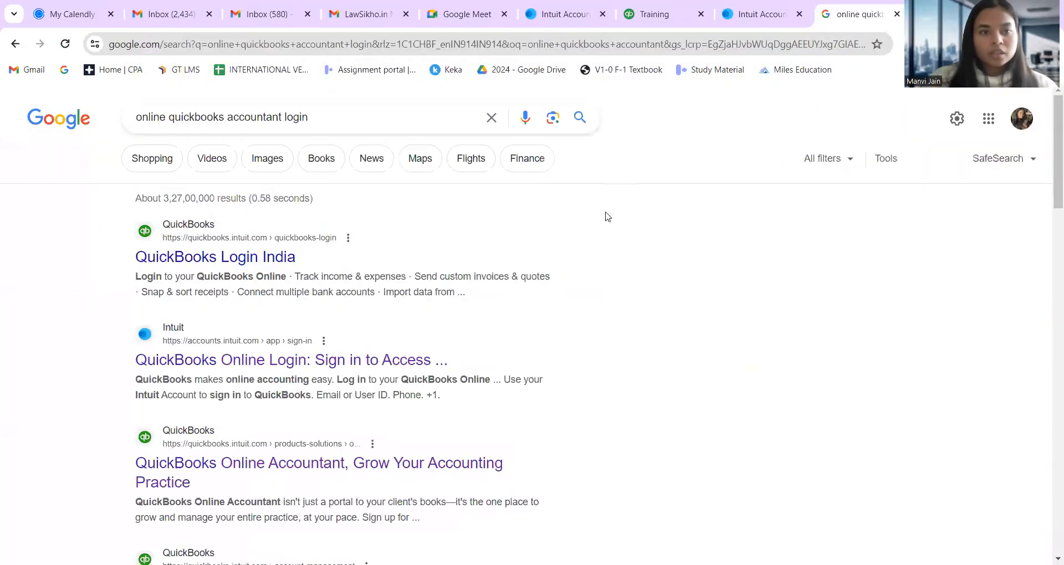
Step: Look through the search results and open "QuickBooks Online Accountant, Grow Your Accounting Practice"
scroll(458, 368, "down", 3)
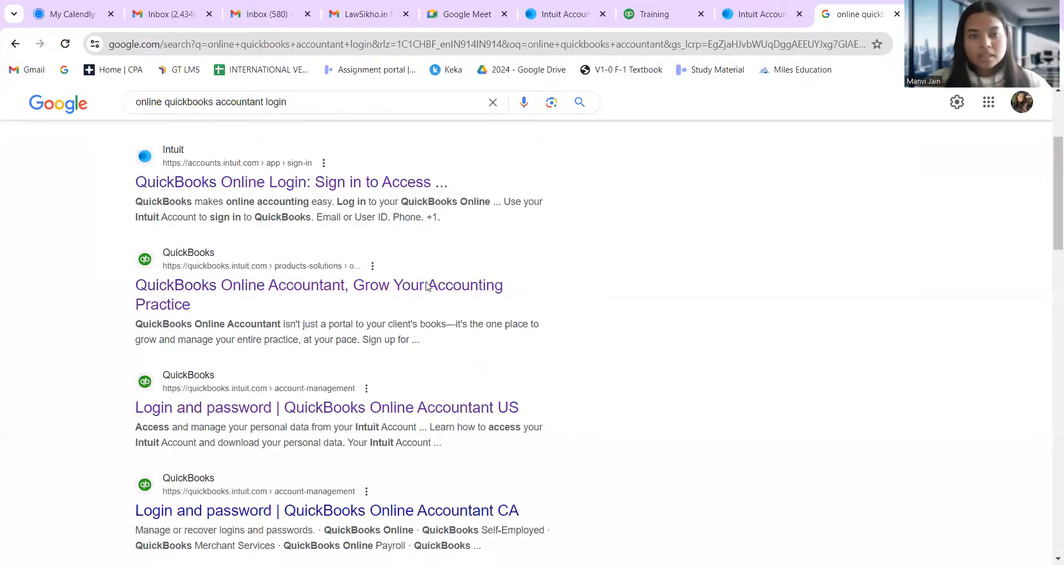
scroll(426, 287, "up", 3)
scroll(427, 286, "down", 8)
scroll(427, 286, "down", 8)
scroll(427, 287, "up", 16)
scroll(428, 285, "down", 2)
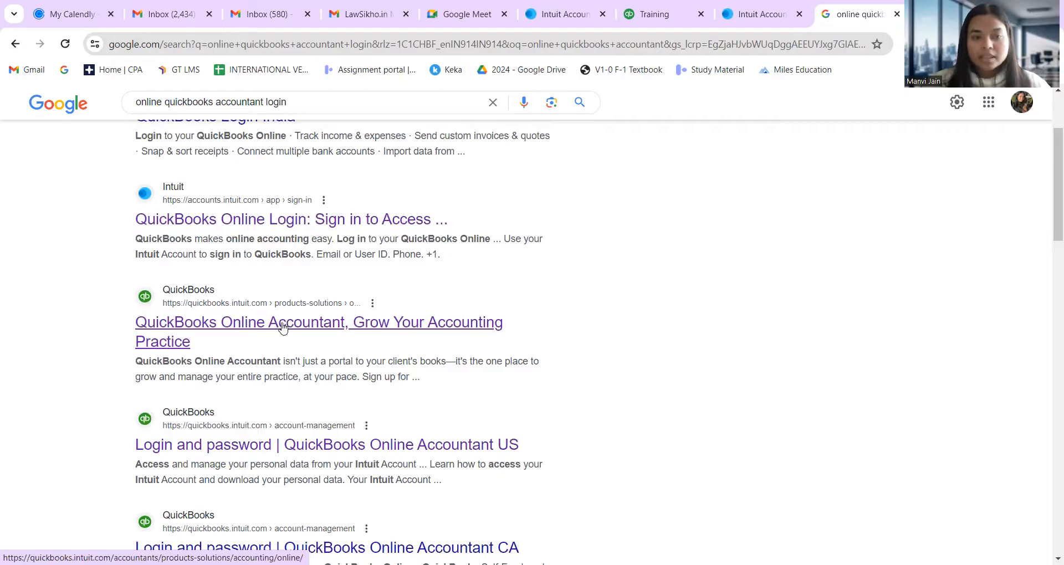
left_click(437, 322)
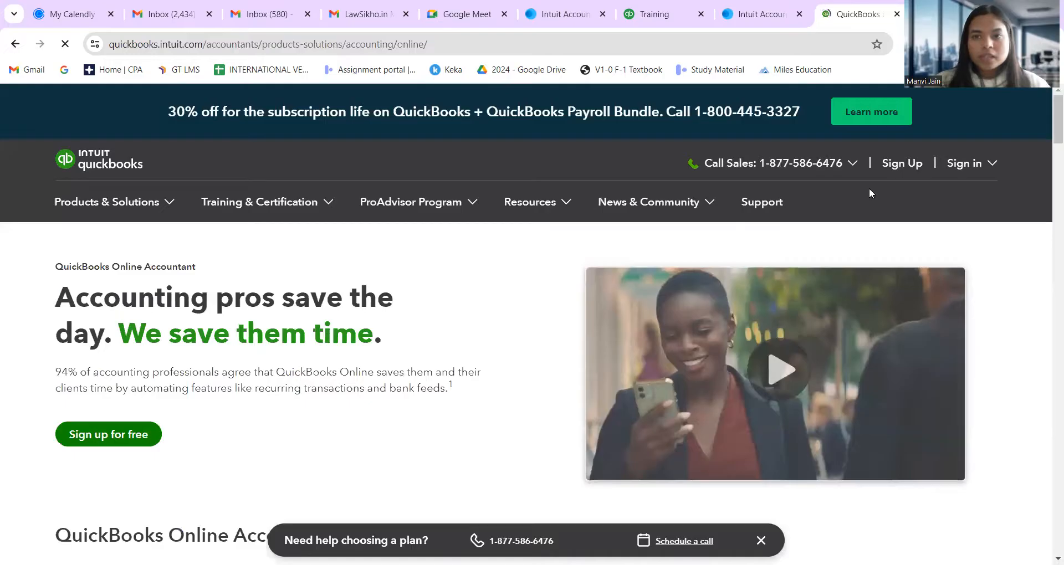
Step: Open the free sign-up page for QuickBooks Online Accountant
left_click(978, 169)
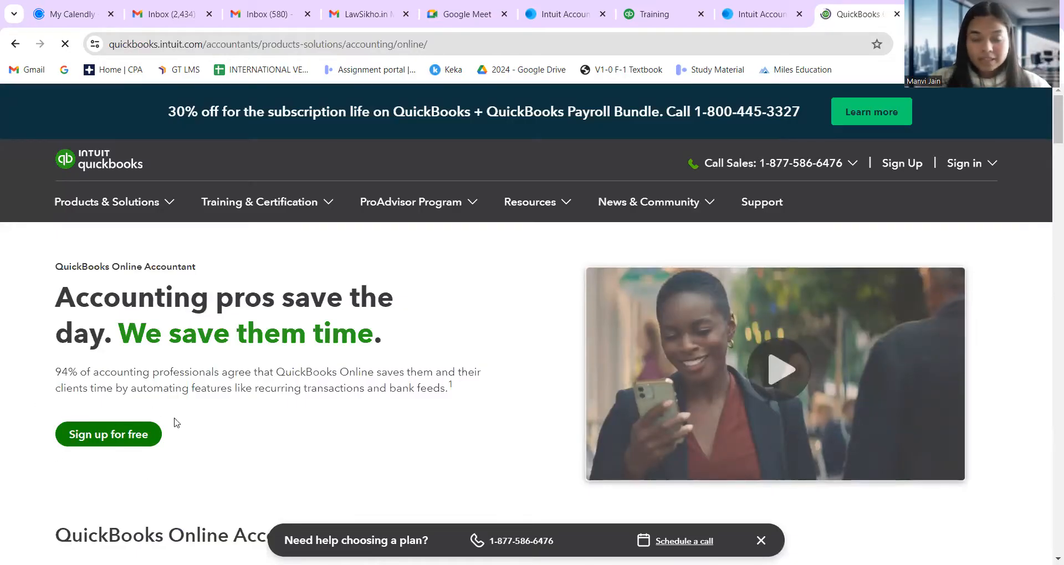
left_click(145, 434)
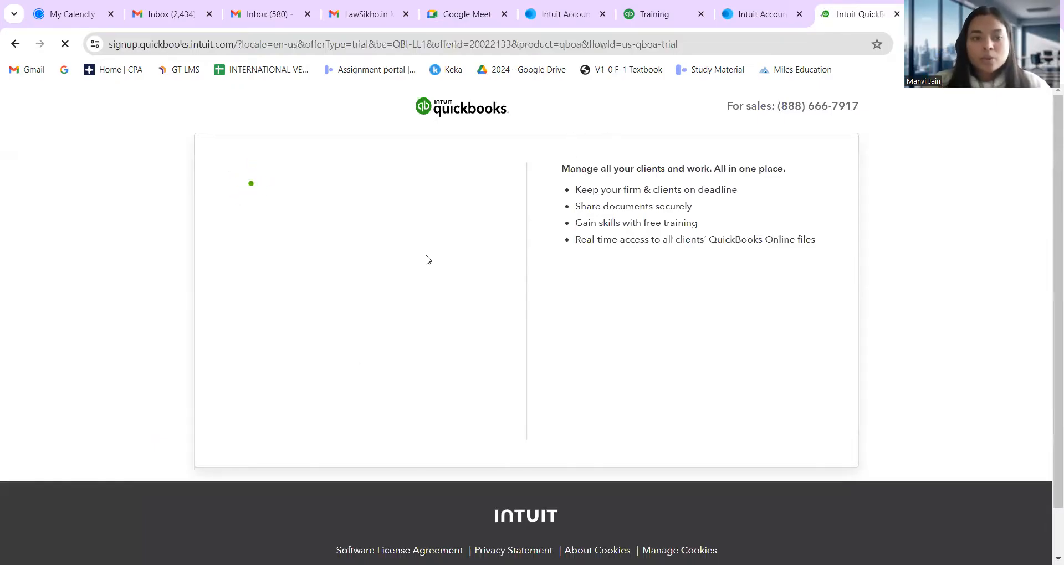
scroll(286, 446, "down", 4)
scroll(286, 446, "up", 4)
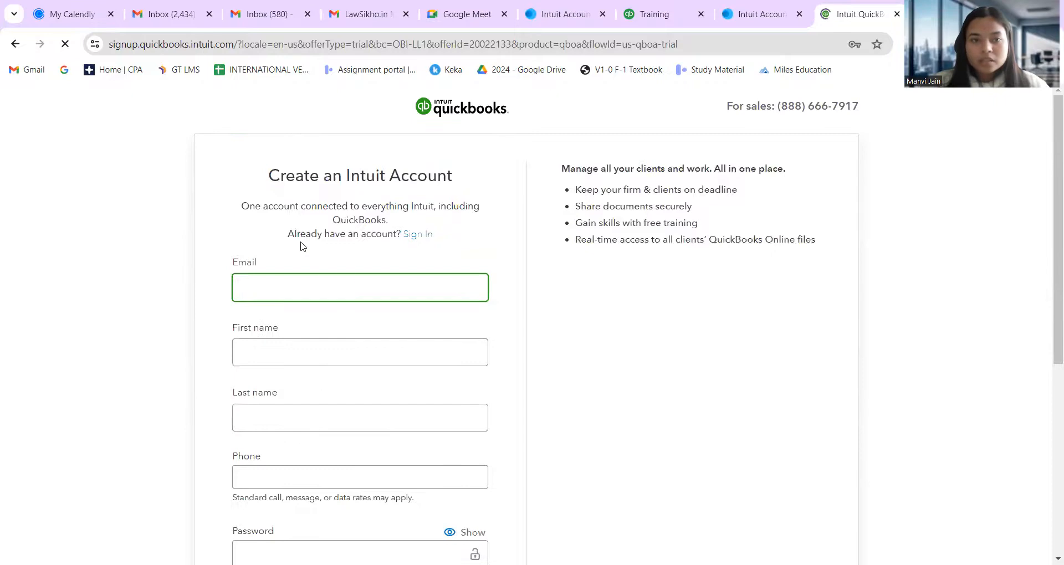
Step: Switch from account creation to signing in with an existing Intuit account and submit the prefilled account e-mail
left_click_drag(289, 235, 443, 241)
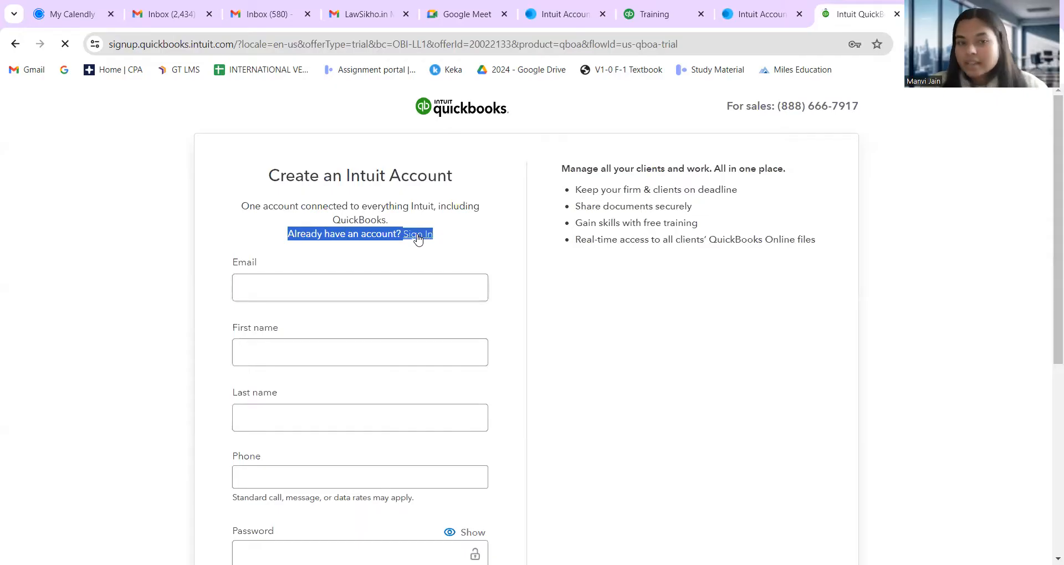
left_click(418, 235)
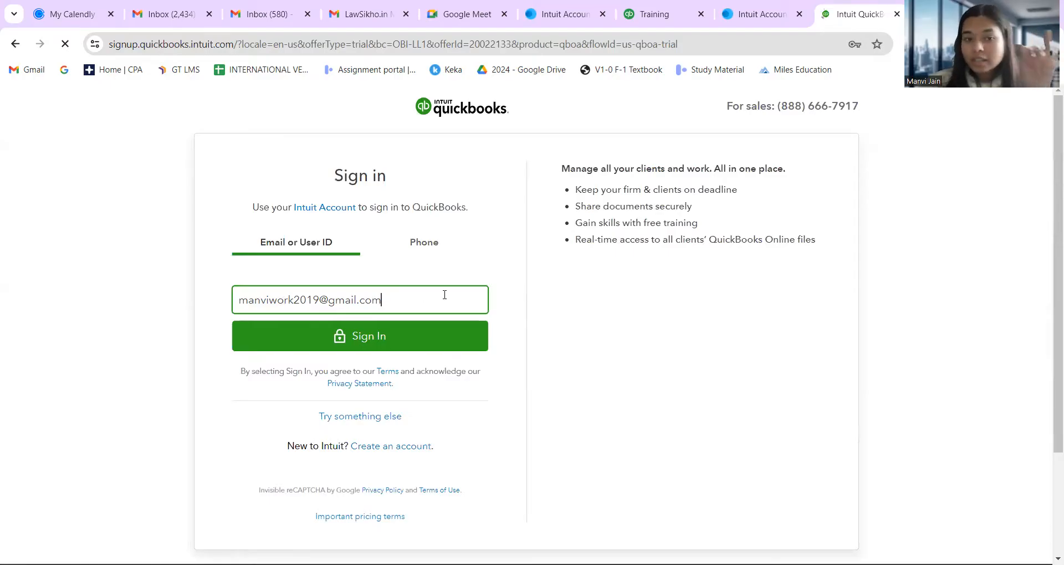
left_click(414, 335)
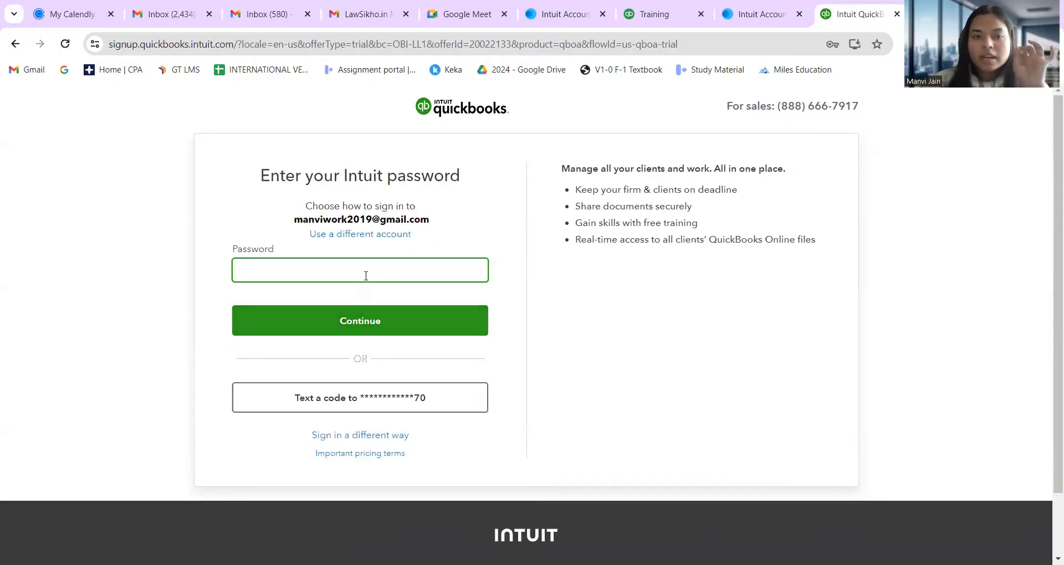
Step: Fill in the saved Intuit account password and continue through to the QuickBooks Online Accountant homepage
left_click(363, 271)
left_click(377, 309)
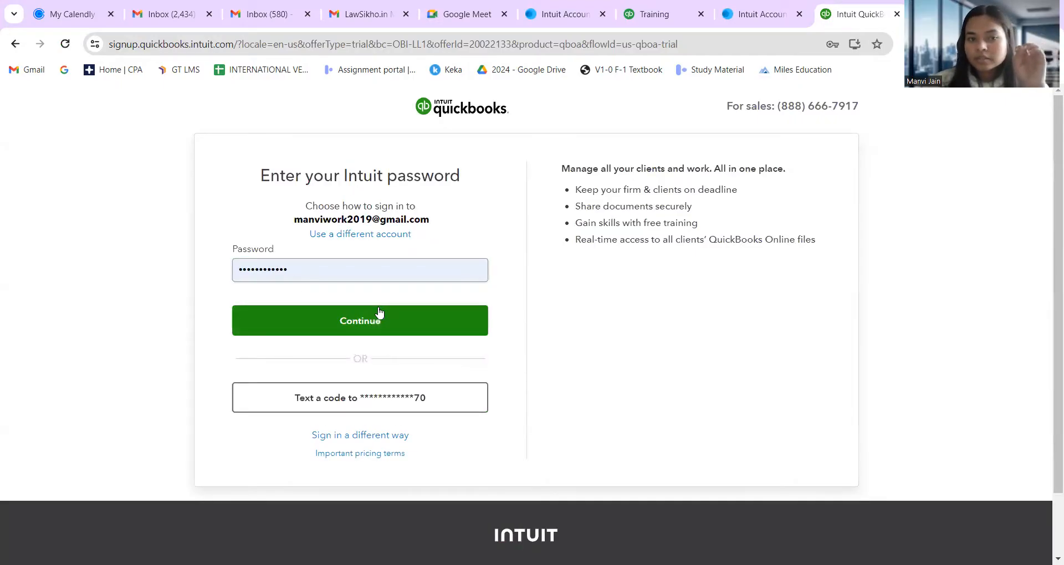
left_click(378, 308)
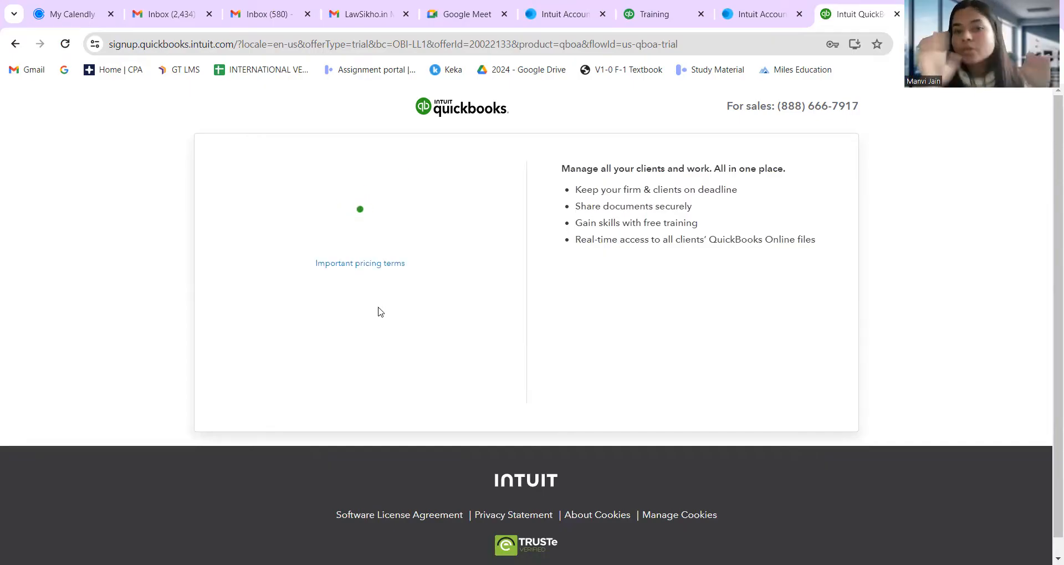
left_click(381, 284)
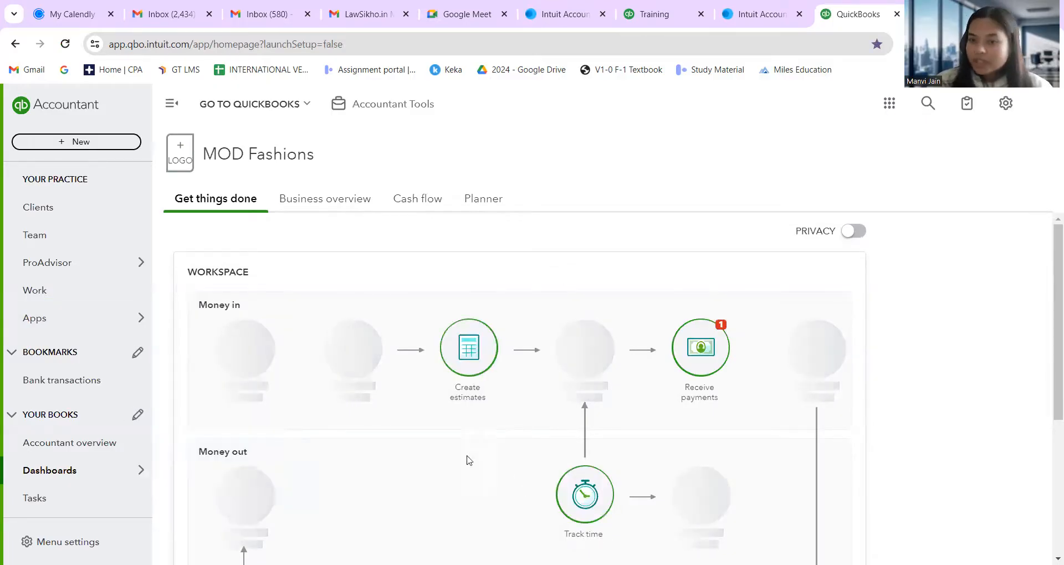
scroll(83, 401, "down", 6)
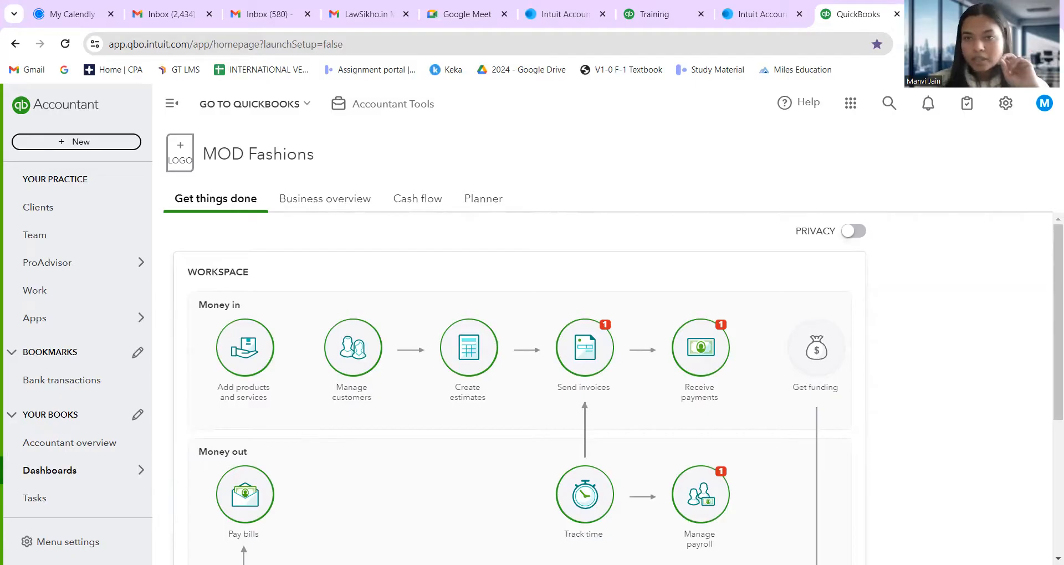
Step: Search Google for "online quickbooks accountant" in a new browser tab
key("ctrl+t")
type("gr")
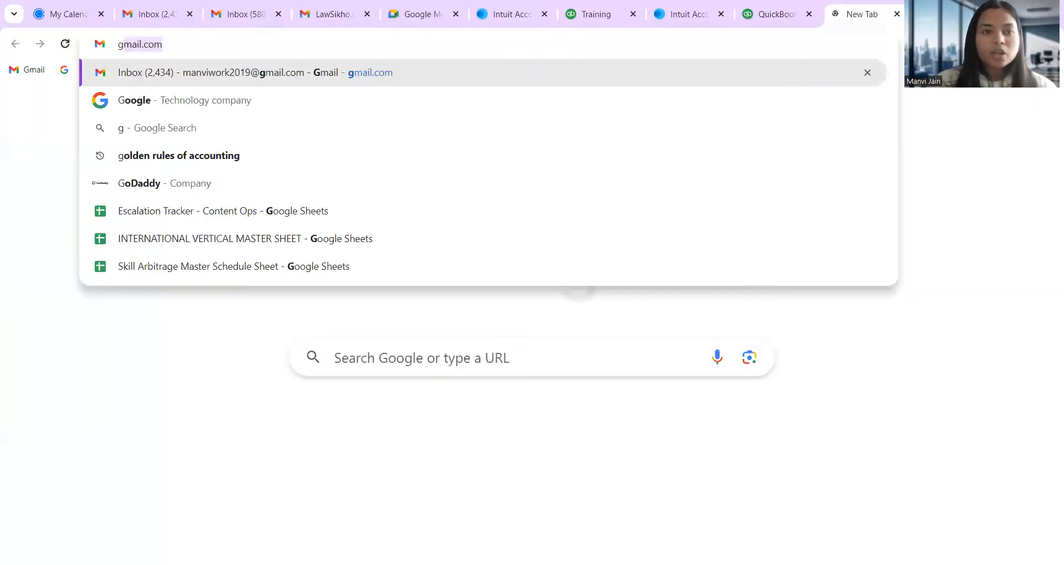
key("BackSpace")
key("BackSpace")
type("online")
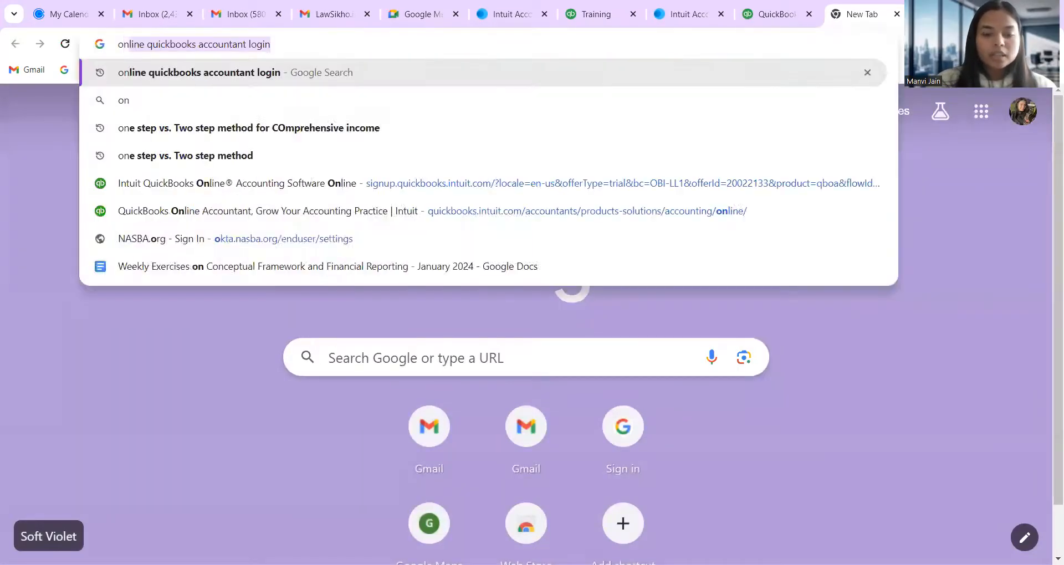
type(" quickbooks")
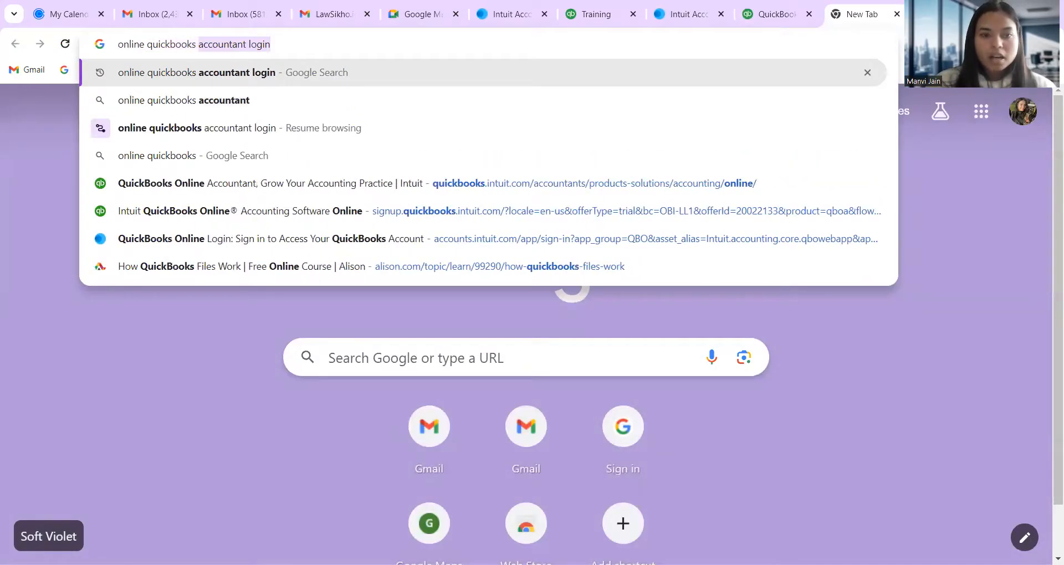
key("Down")
key("Return")
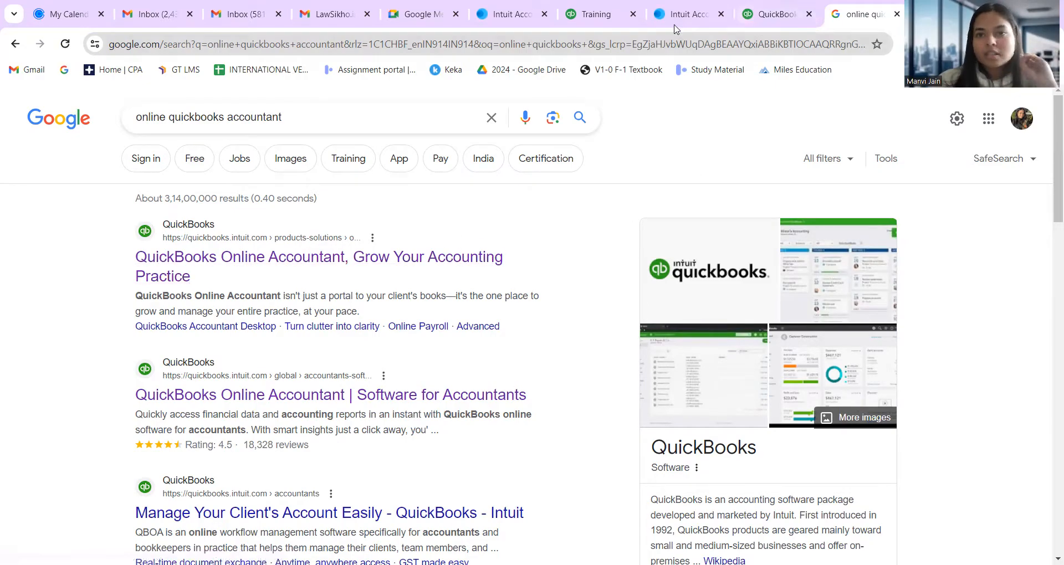
Step: Return to the open QuickBooks Online Accountant homepage and open the personalized path in the ProAdvisor training
left_click(769, 17)
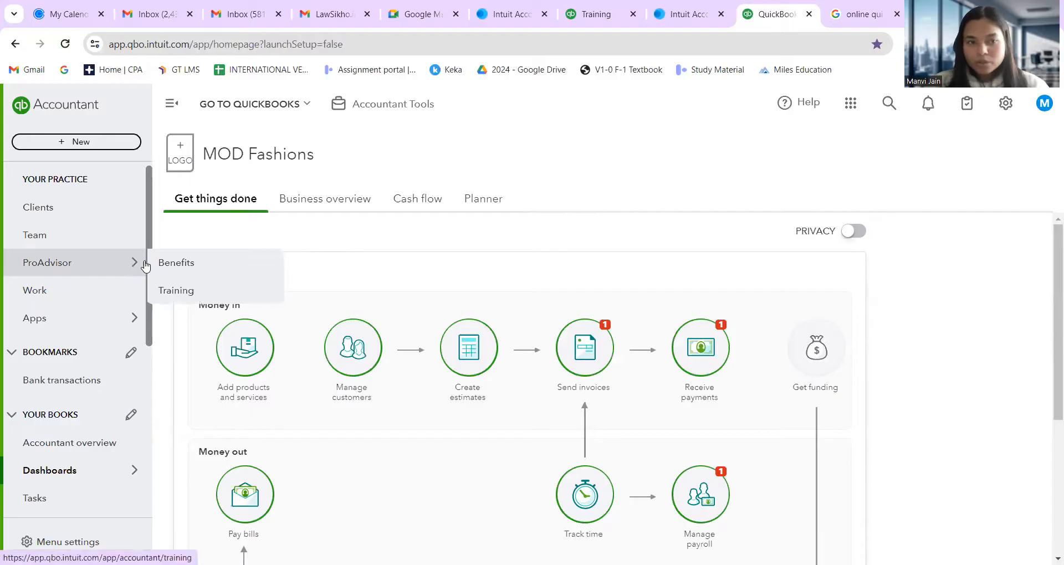
left_click(205, 291)
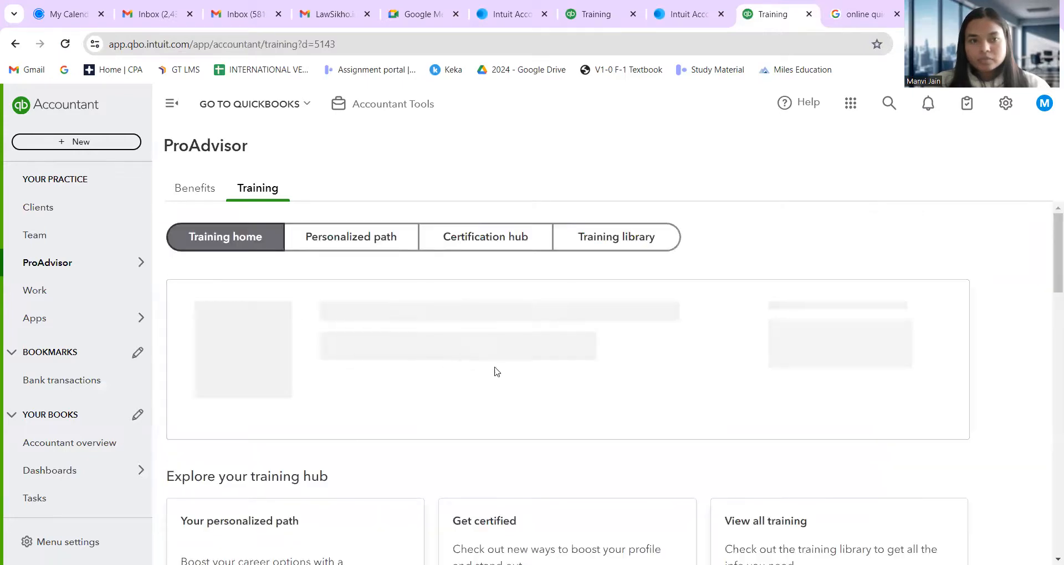
left_click(383, 244)
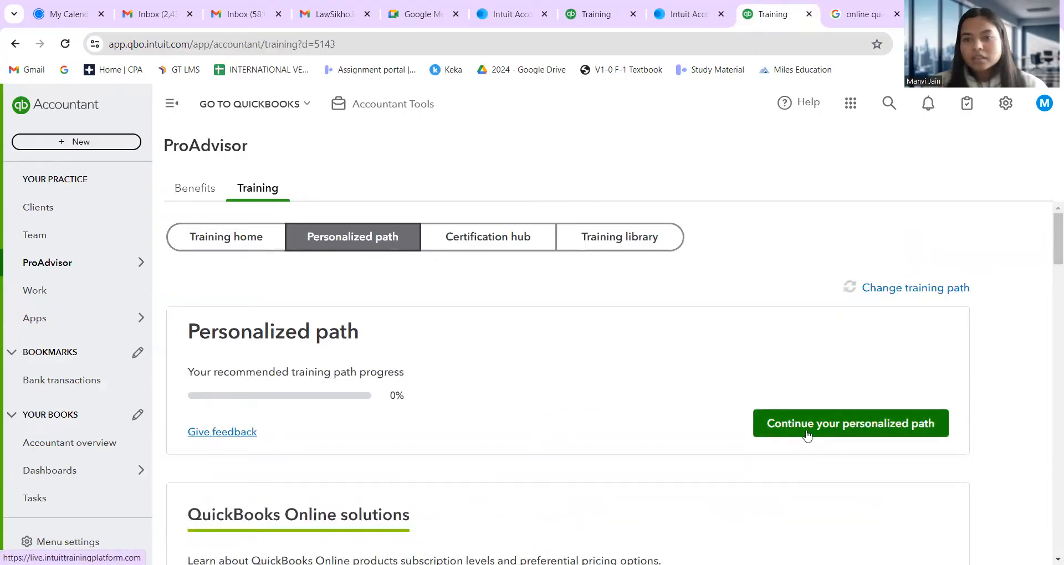
Step: Start changing the training path, choose to pick a training path, and continue with QuickBooks Online as the learning topic
left_click(871, 288)
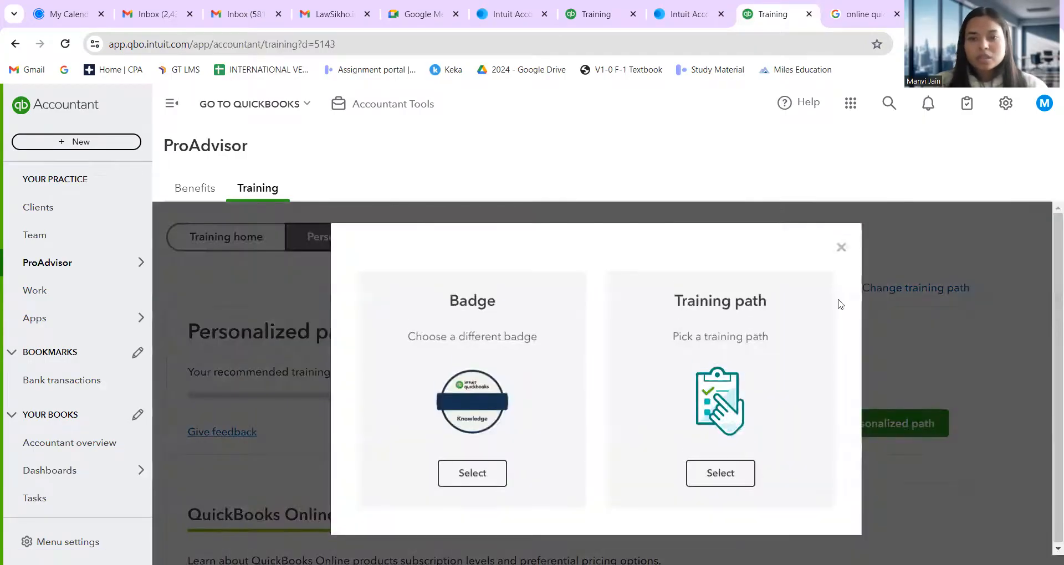
left_click(729, 470)
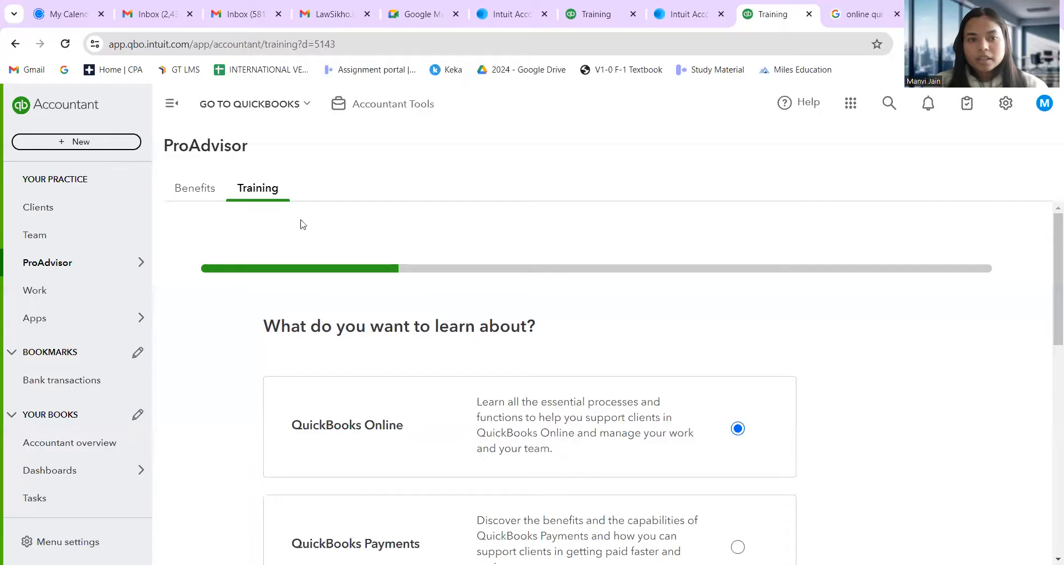
scroll(449, 457, "down", 3)
scroll(450, 457, "up", 3)
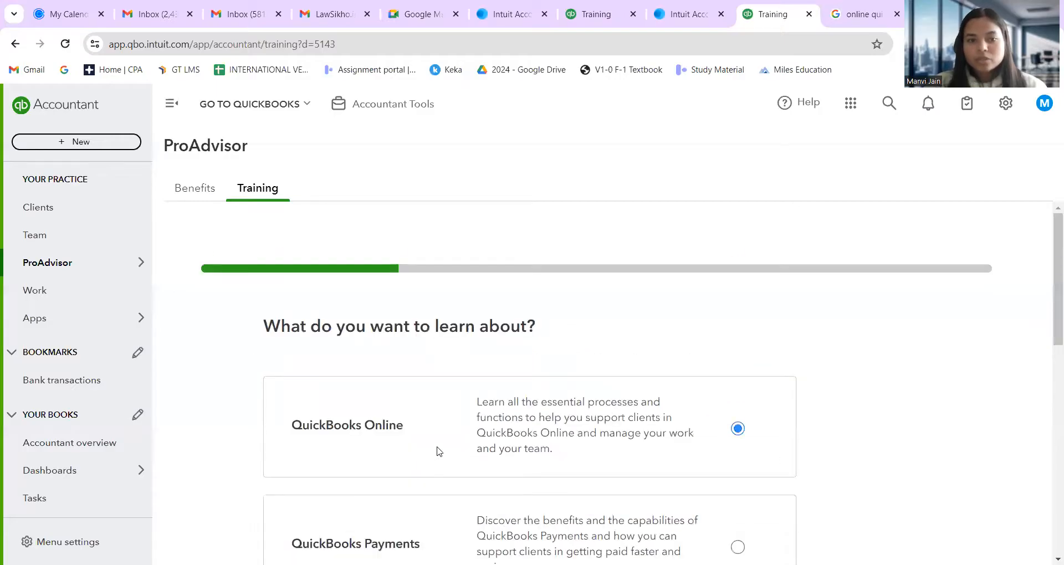
scroll(437, 452, "down", 9)
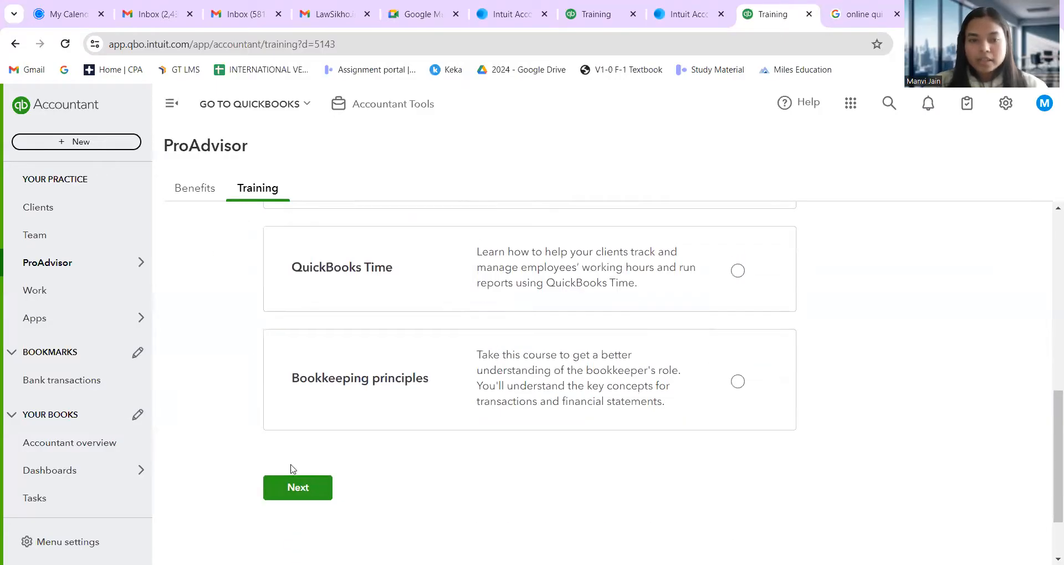
left_click(294, 492)
Step: Choose "I'd like to take the QuickBooks Online certification pathway" as the starting point and submit it
scroll(416, 385, "up", 3)
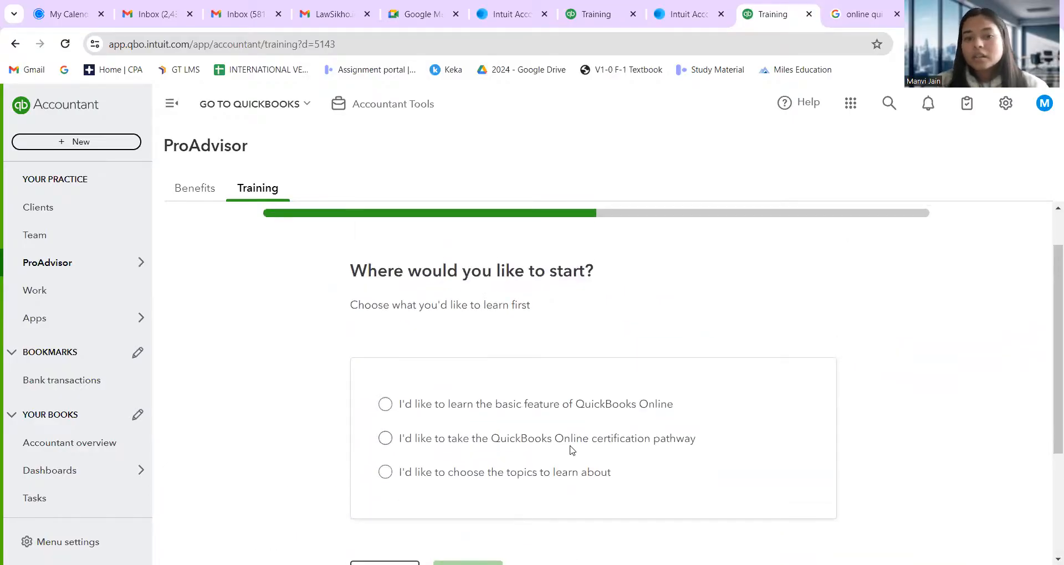
left_click(616, 442)
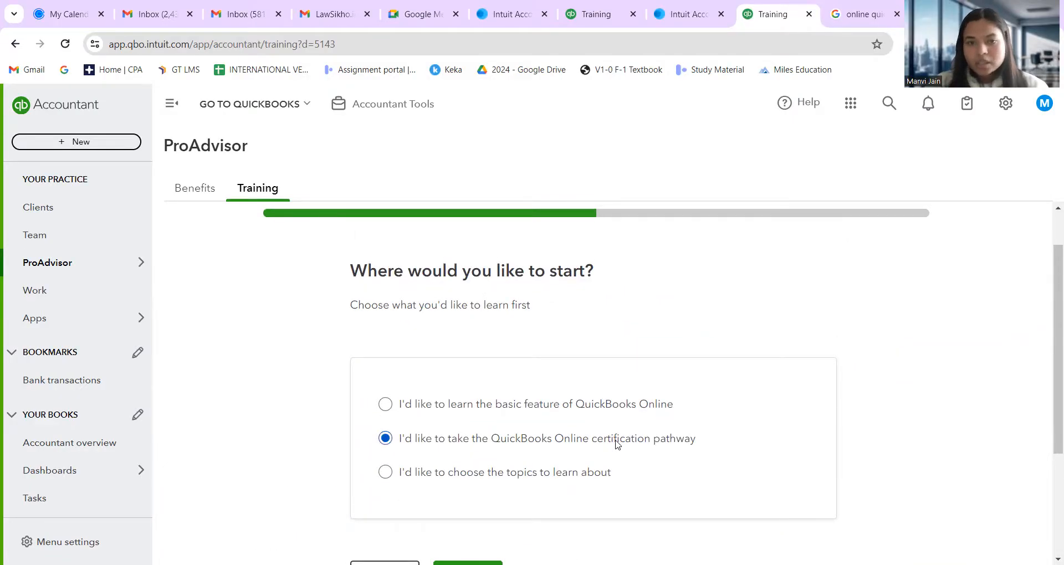
scroll(616, 442, "down", 3)
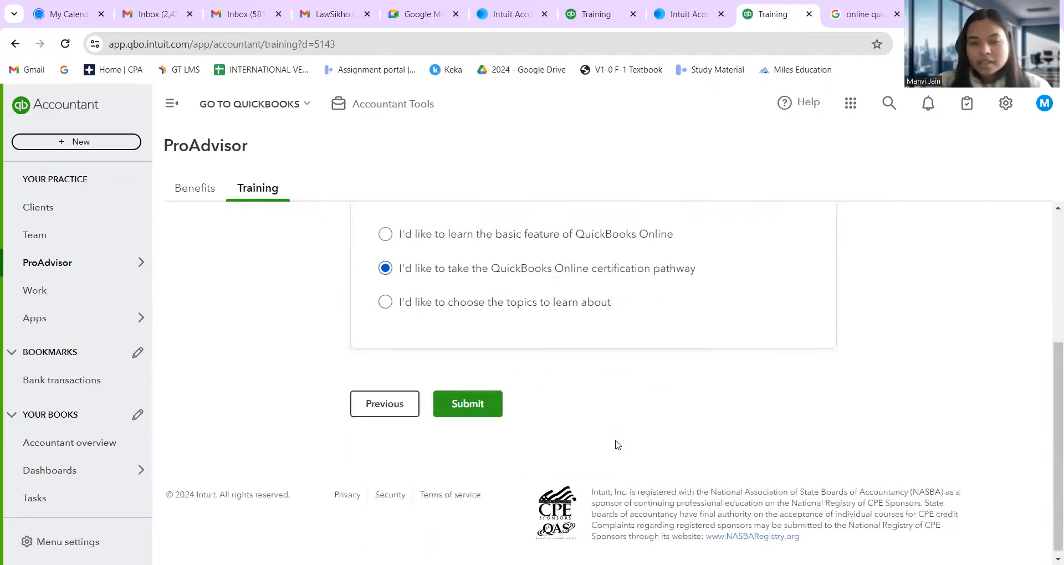
left_click(476, 401)
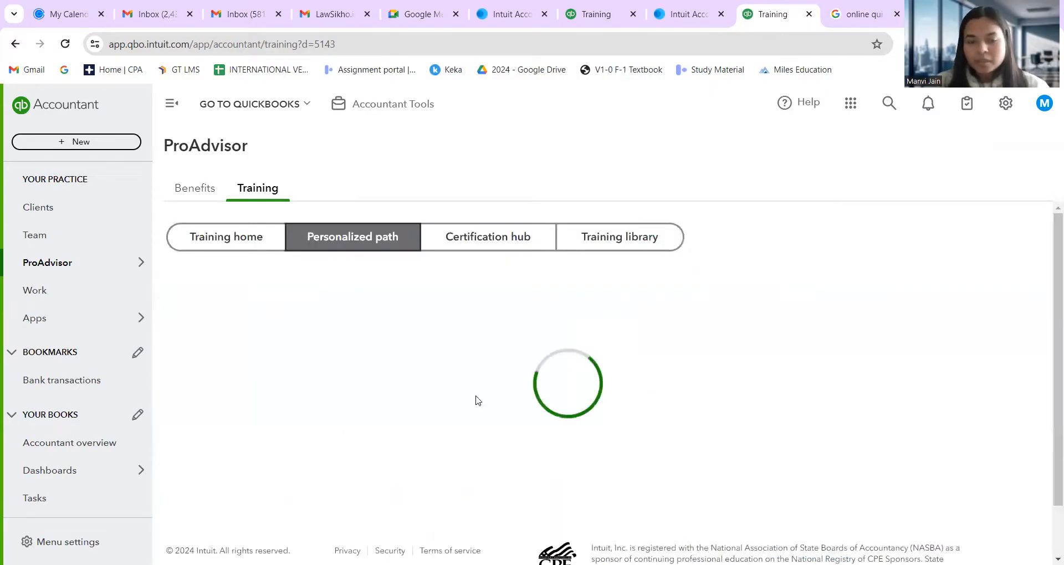
Step: Look through the training modules of the personalized path, from QuickBooks Online solutions to managing work, team and clients
scroll(666, 447, "down", 1)
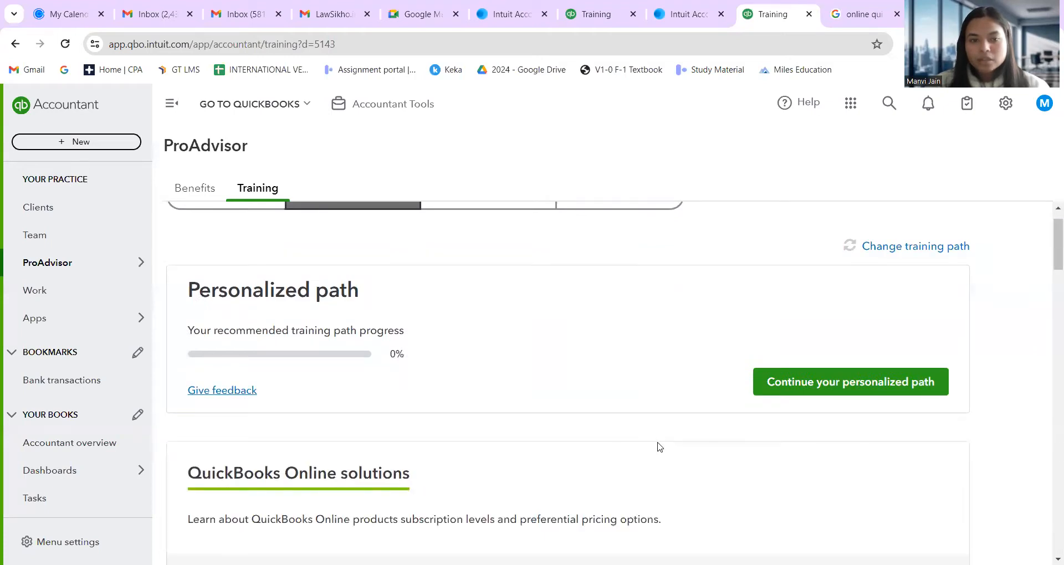
scroll(660, 447, "down", 15)
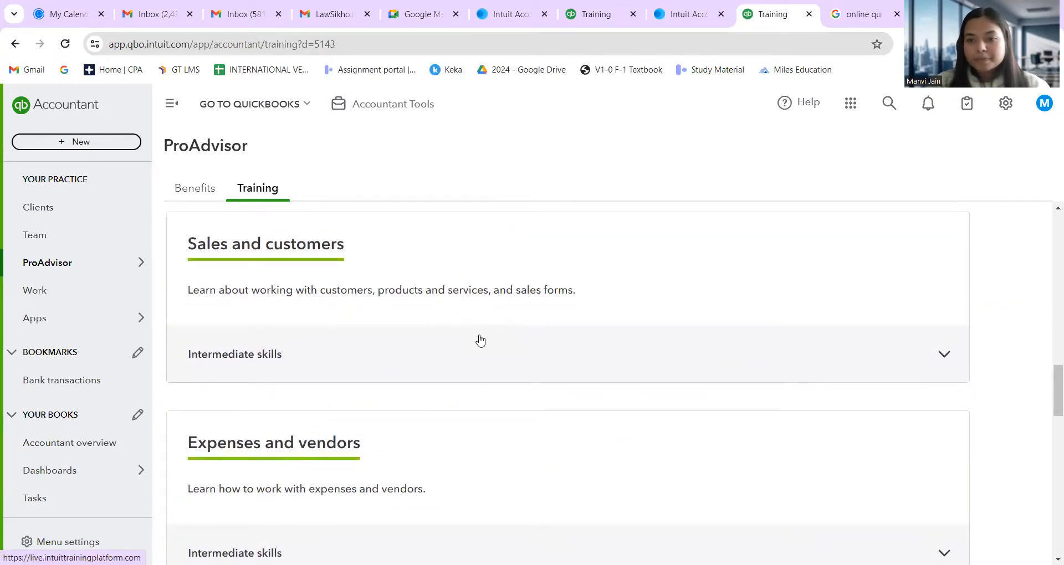
scroll(479, 340, "up", 15)
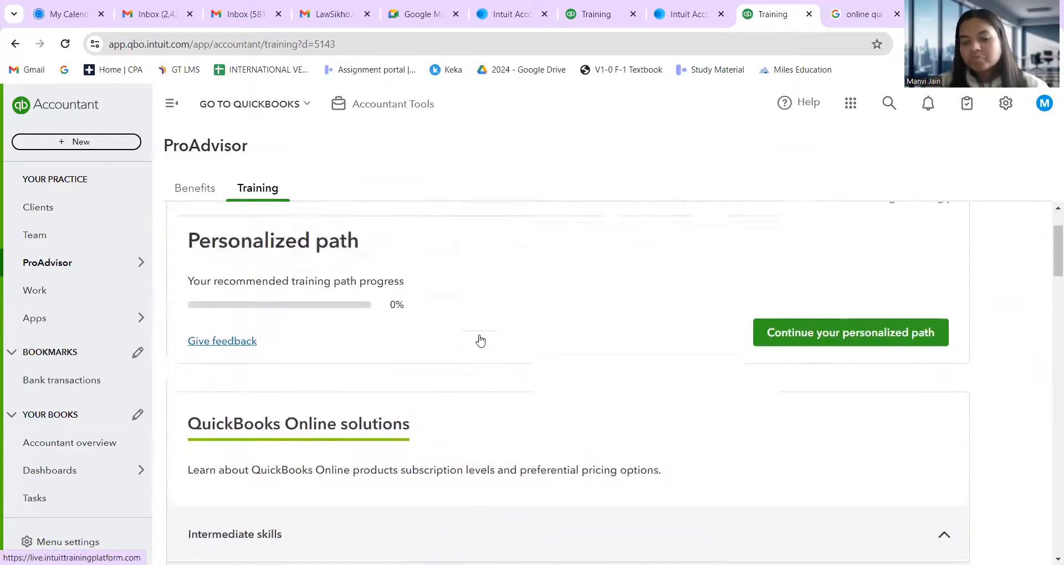
scroll(479, 340, "down", 10)
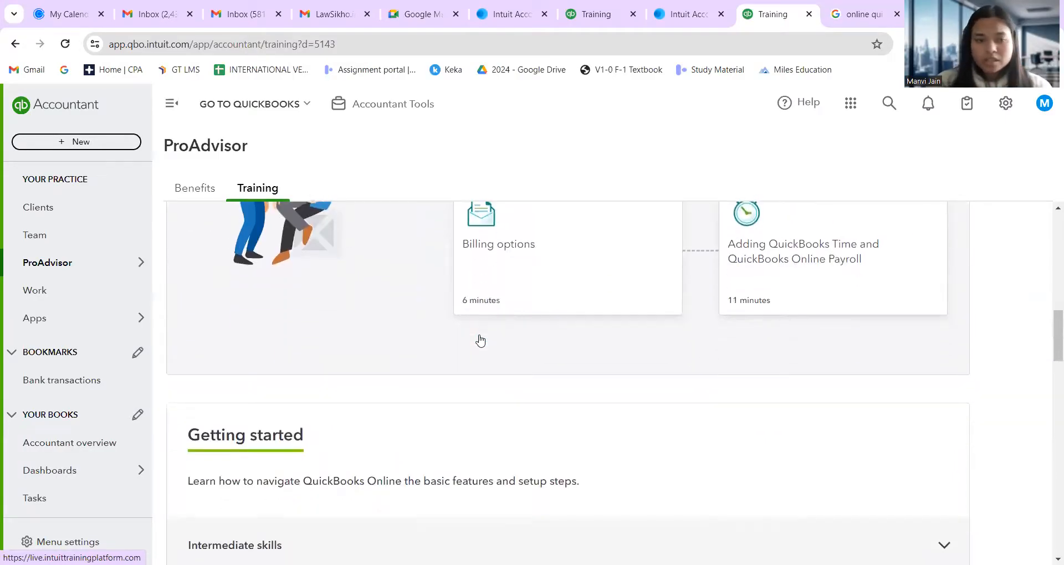
scroll(479, 340, "down", 18)
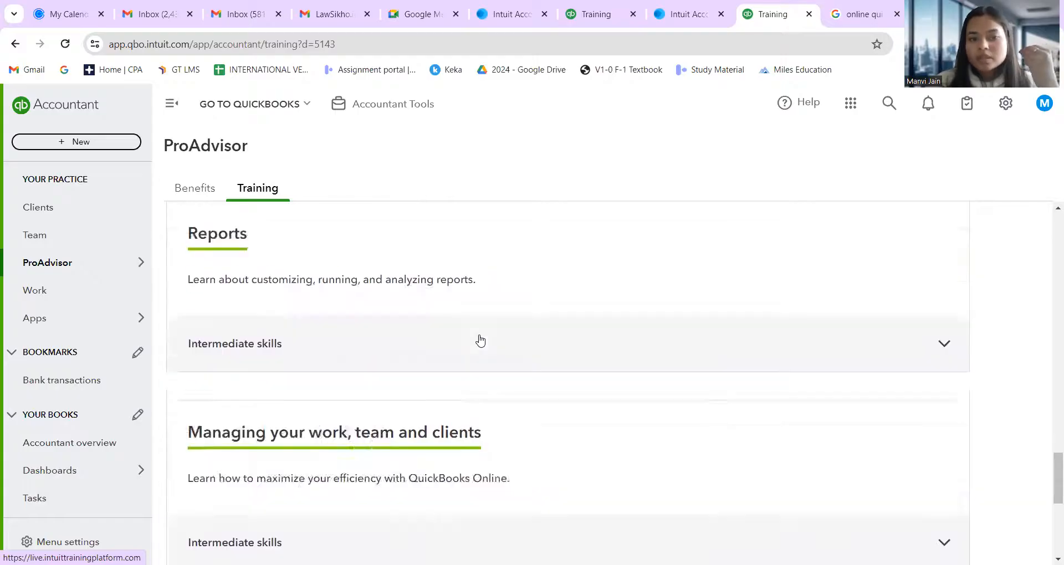
scroll(479, 340, "down", 5)
scroll(480, 340, "up", 20)
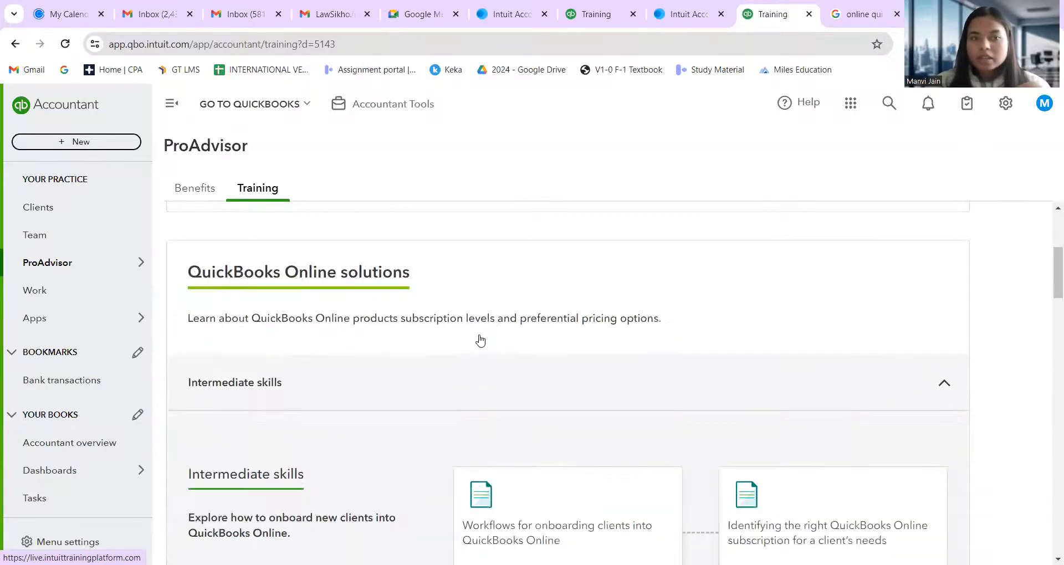